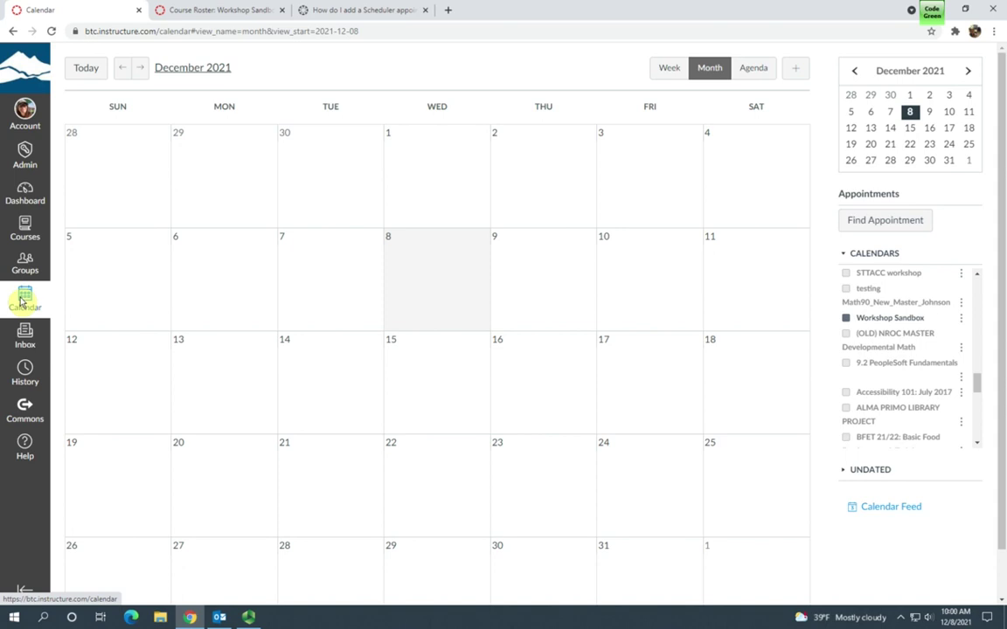
# - Open the calendar and start a new event on December 8, 2021
pyautogui.click(23, 301)
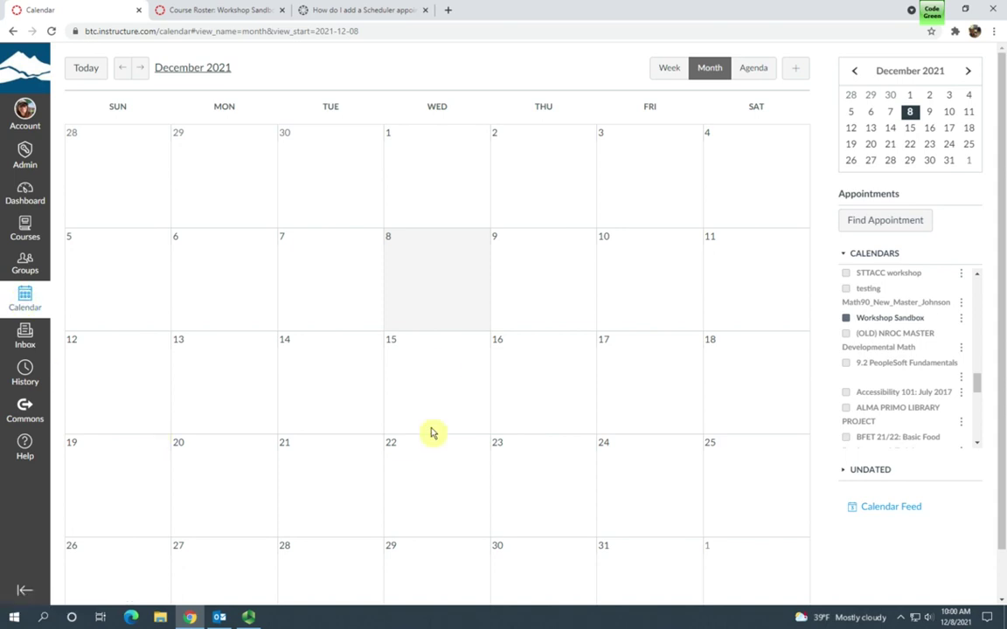
pyautogui.click(436, 297)
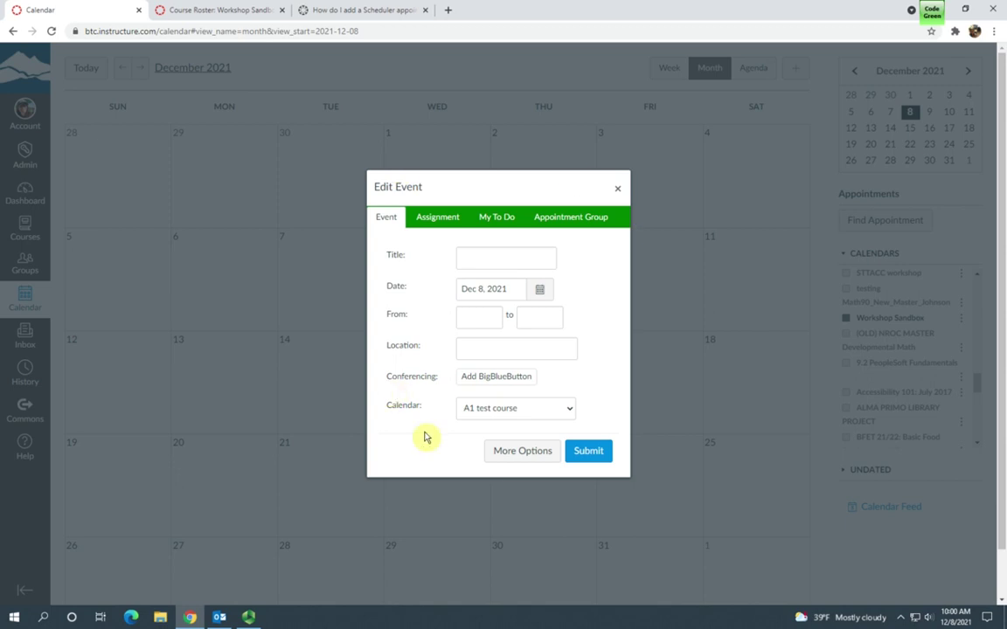
# - Switch to Appointment Group, name it 'Advising' and enter location 'CQ320'
pyautogui.click(582, 224)
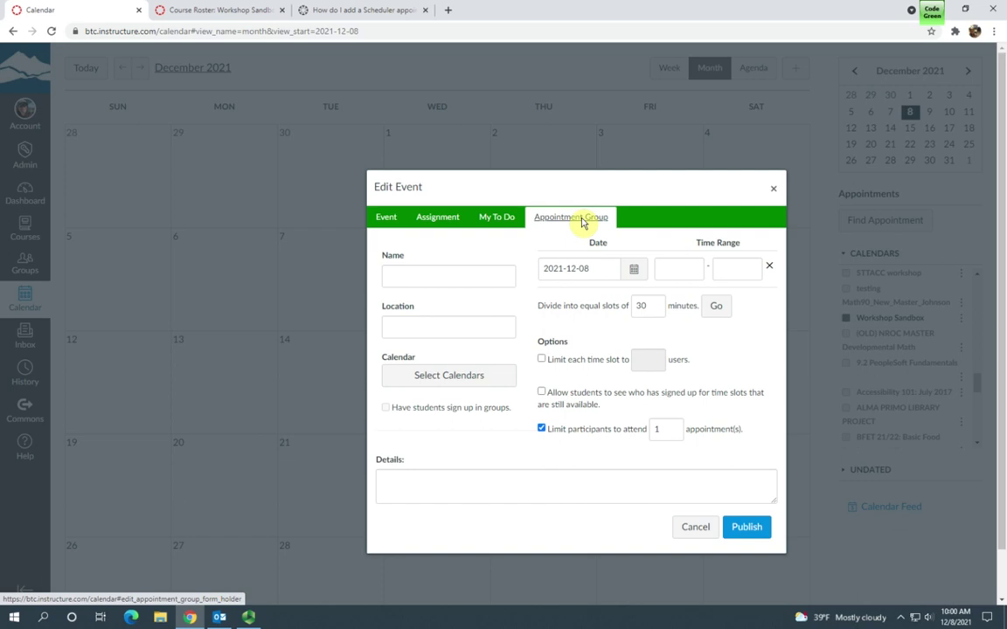
pyautogui.click(453, 277)
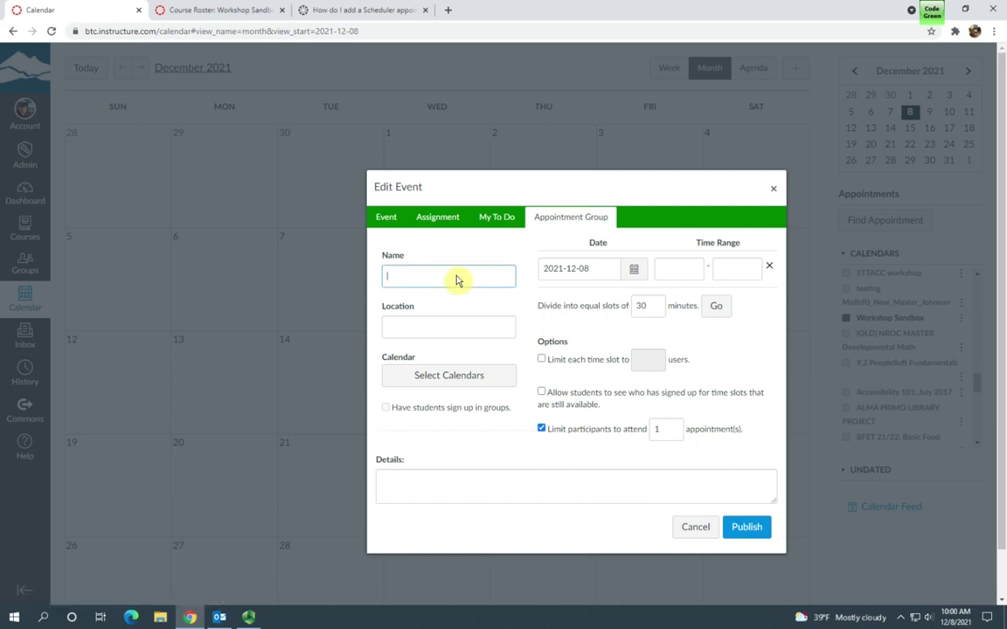
pyautogui.write('Advising')
pyautogui.click(447, 336)
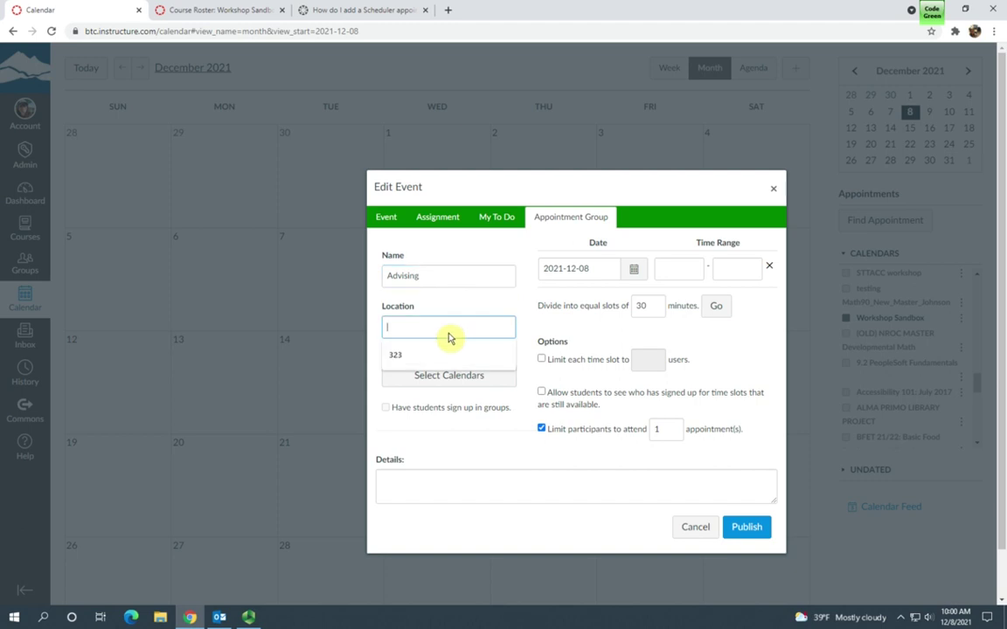
pyautogui.write('CQ')
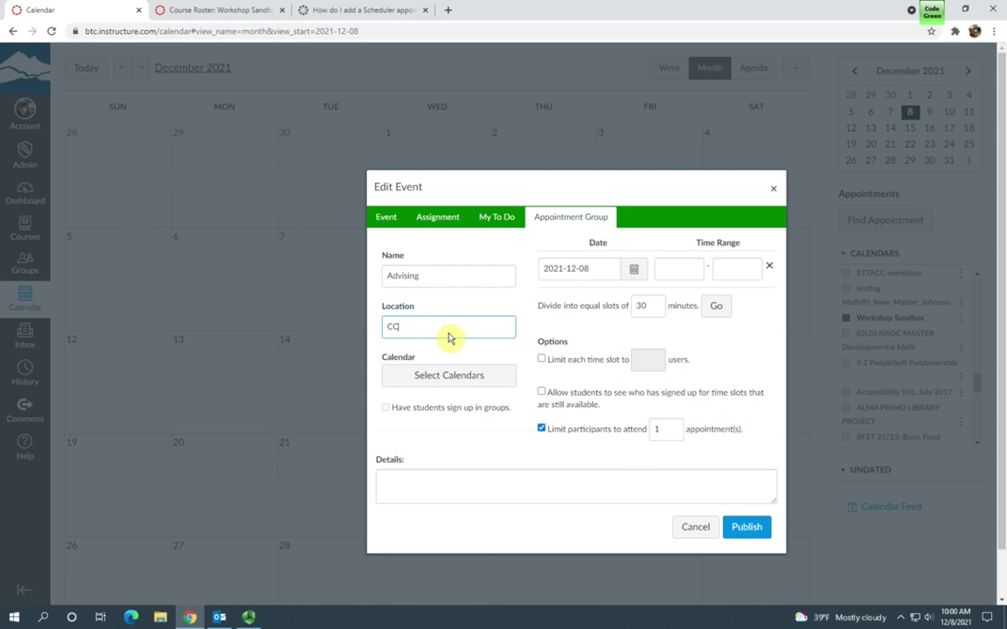
pyautogui.write('320')
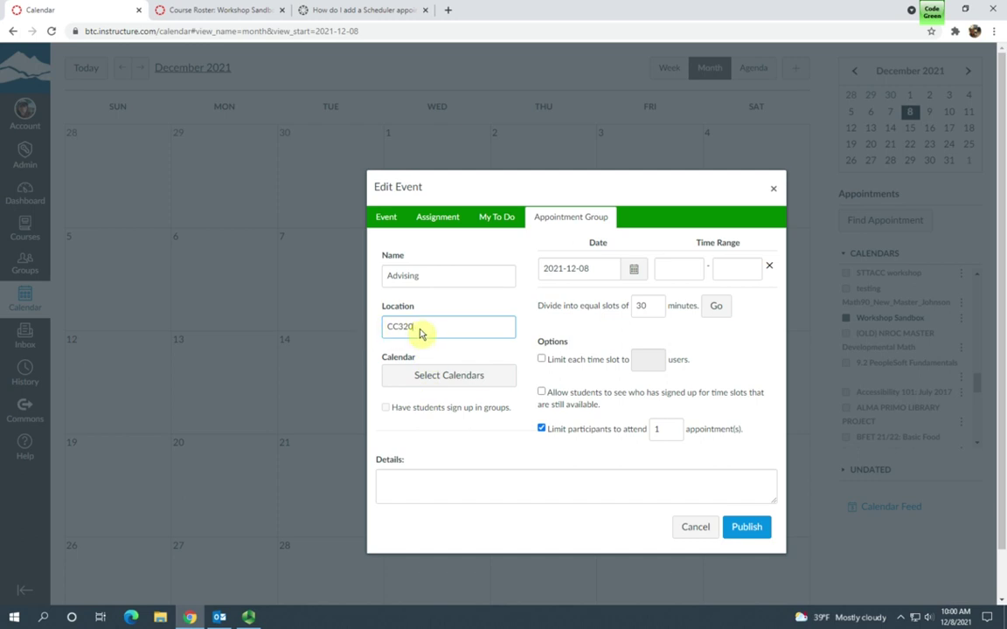
# - Assign the group to the Workshop Sandbox calendar and add the details text 'Advise!'
pyautogui.click(463, 382)
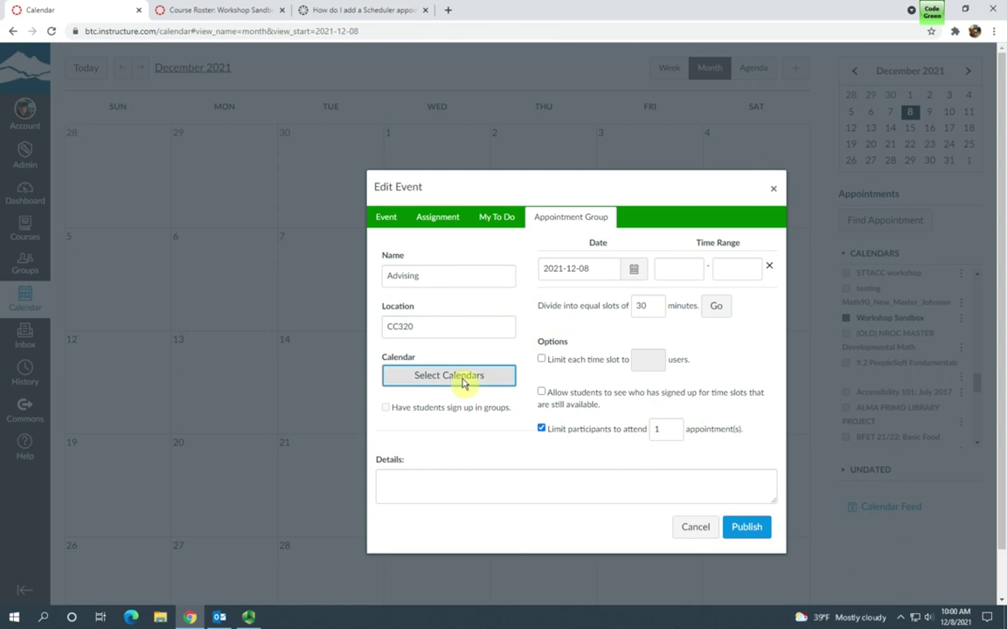
pyautogui.click(462, 382)
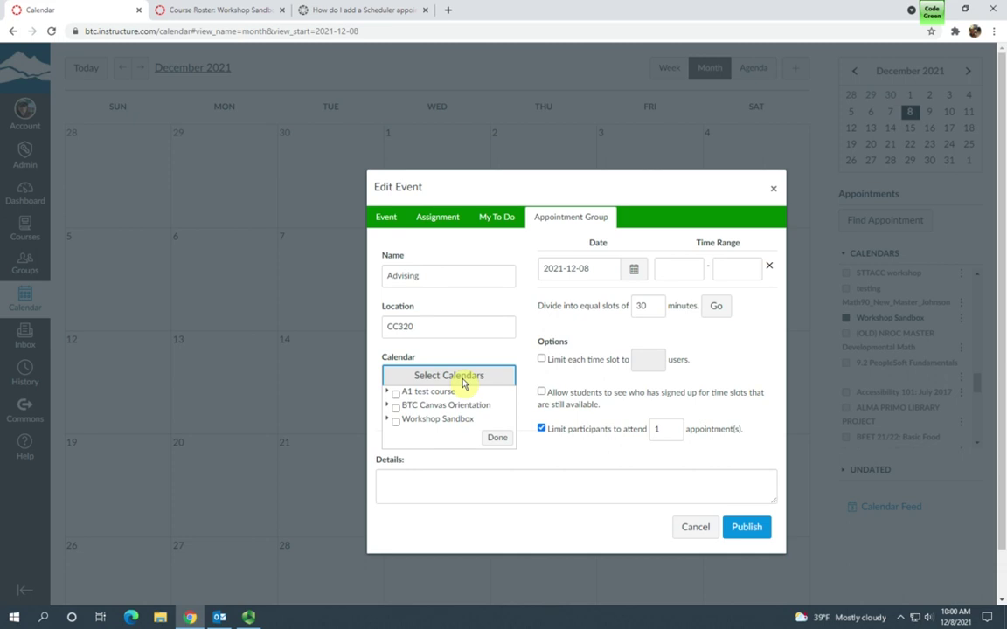
pyautogui.click(396, 424)
pyautogui.click(396, 423)
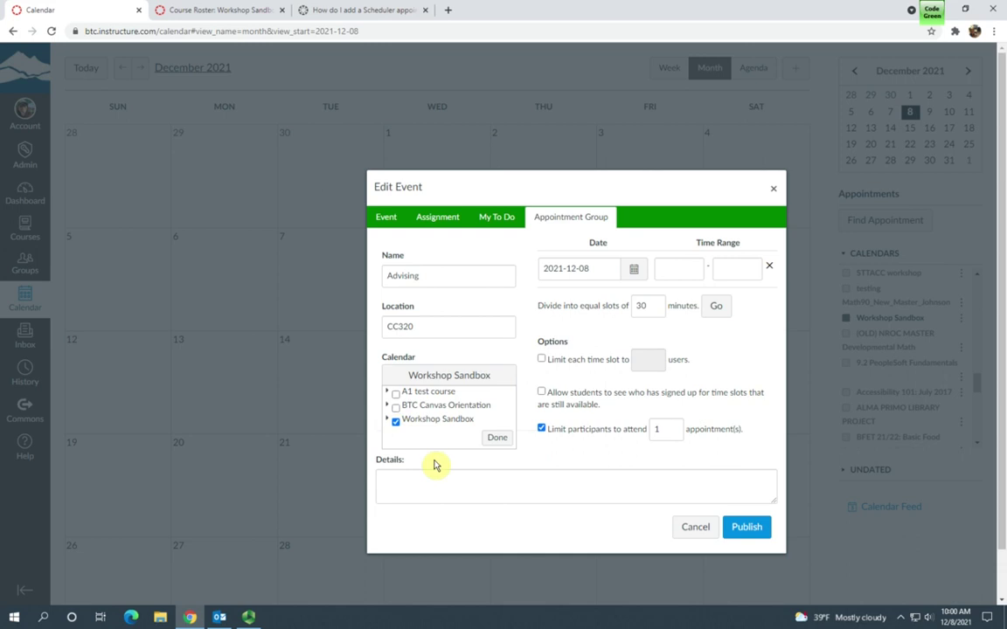
pyautogui.click(497, 438)
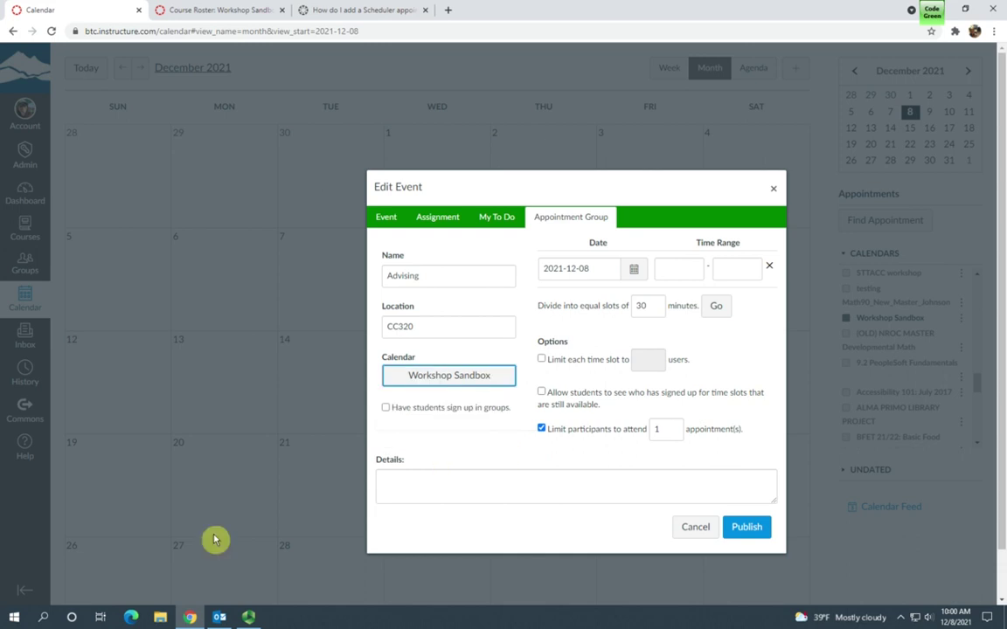
pyautogui.click(461, 486)
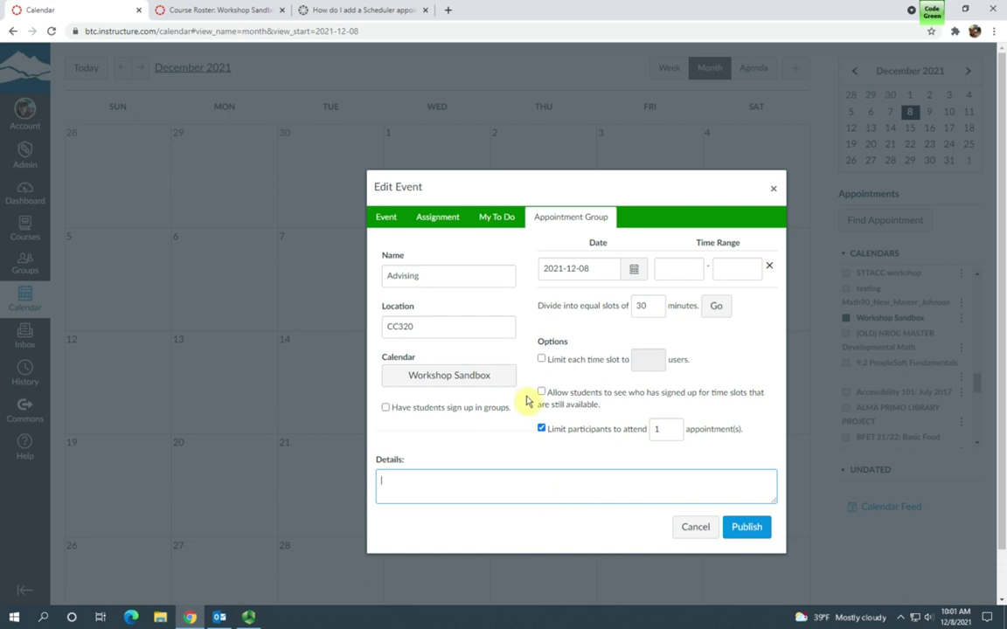
pyautogui.write('Advise')
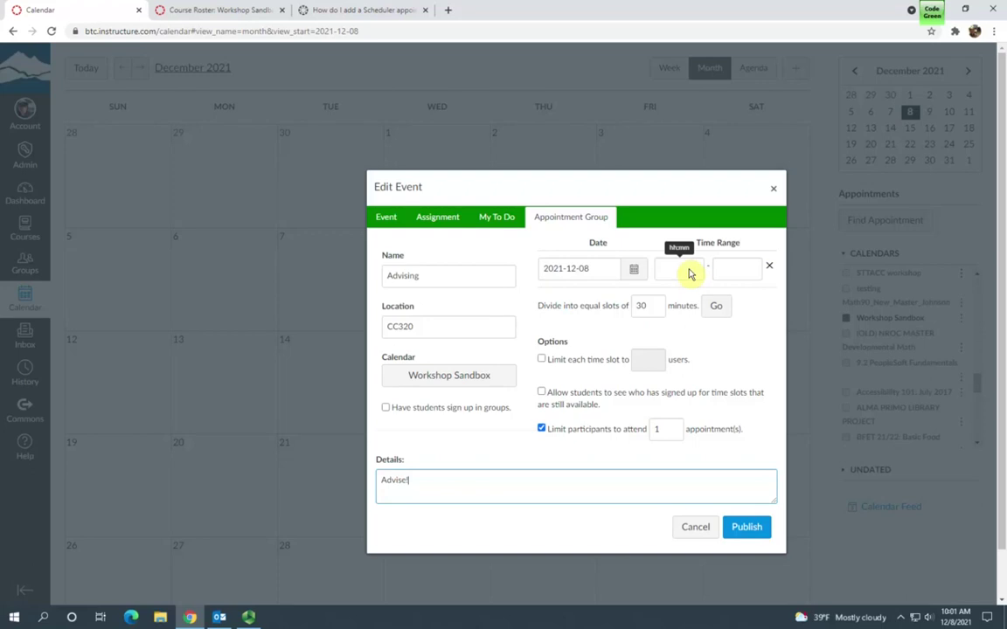
# - Set the time range from 10:00 AM to 4 pm and split it into 30-minute slots
pyautogui.click(689, 274)
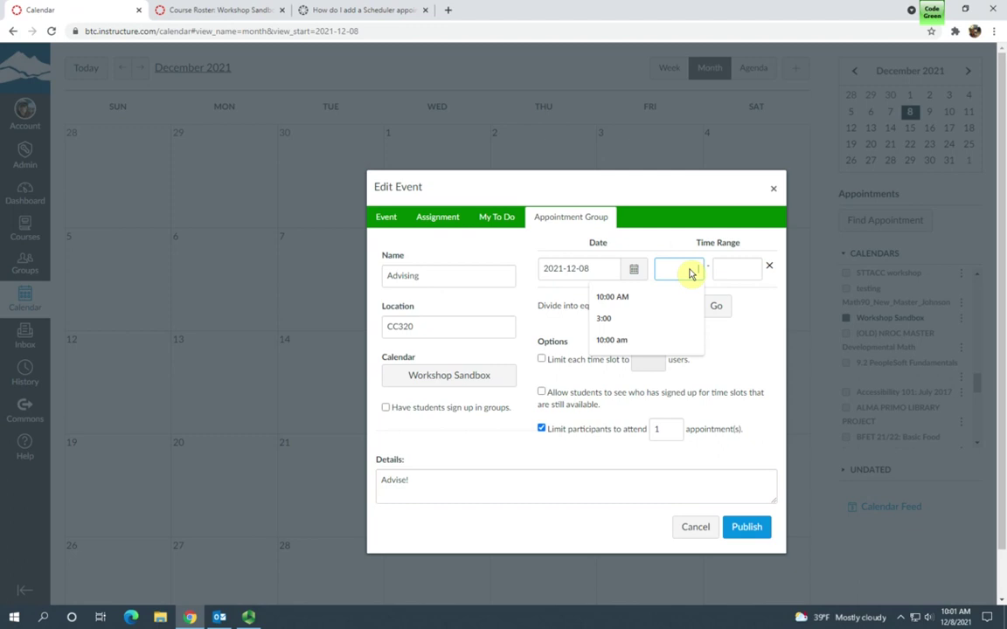
pyautogui.click(655, 297)
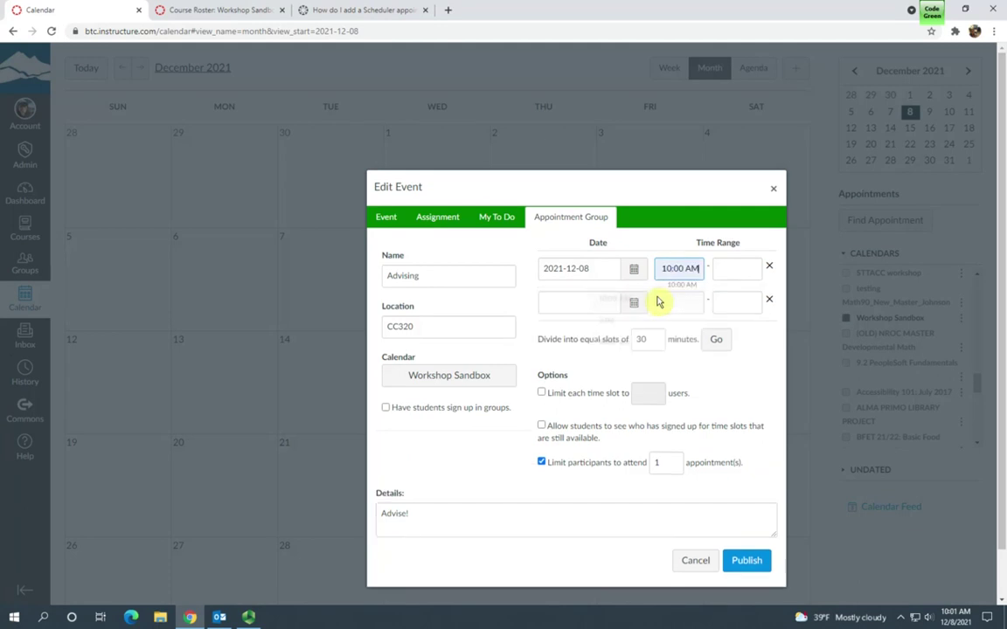
pyautogui.click(739, 278)
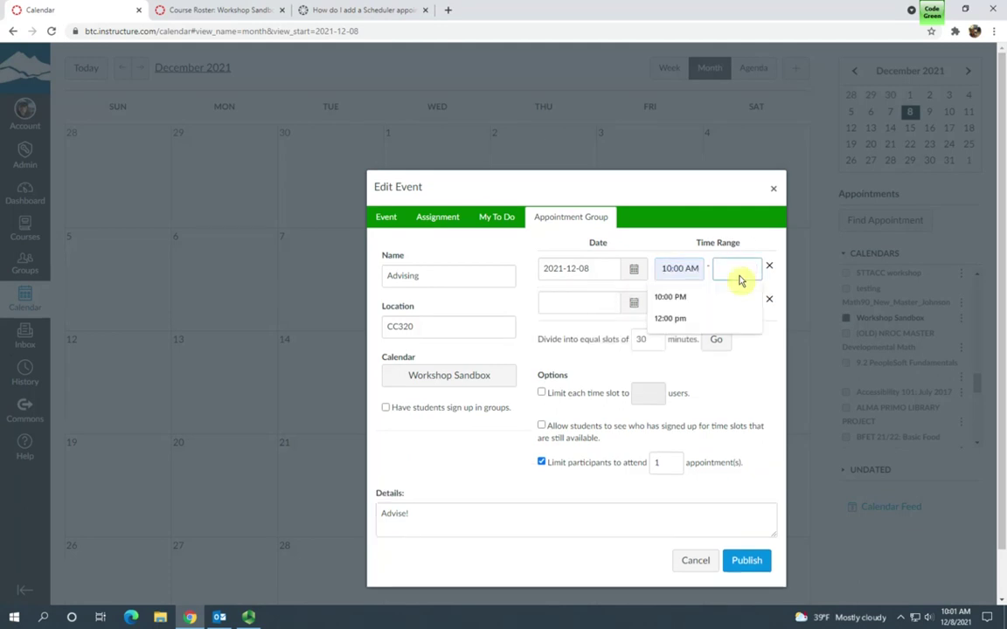
pyautogui.write('400')
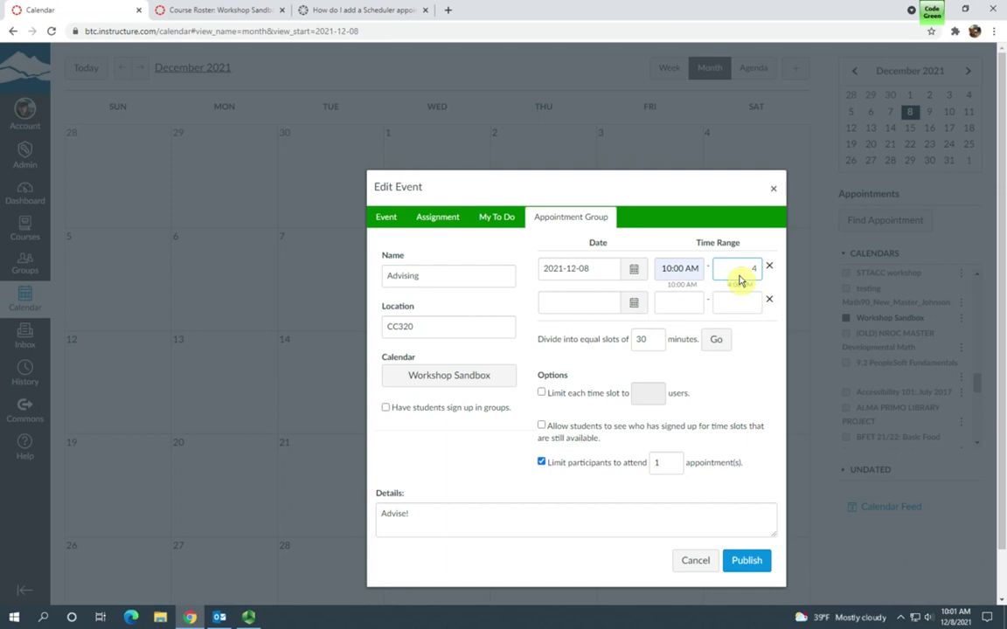
pyautogui.press('BackSpace')
pyautogui.press('BackSpace')
pyautogui.write('pm')
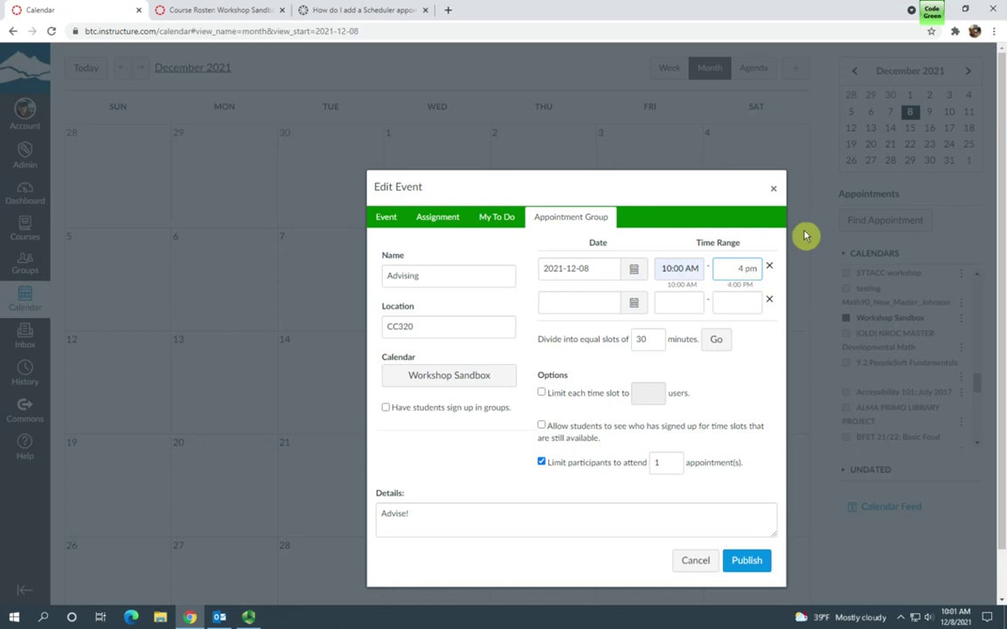
pyautogui.click(583, 305)
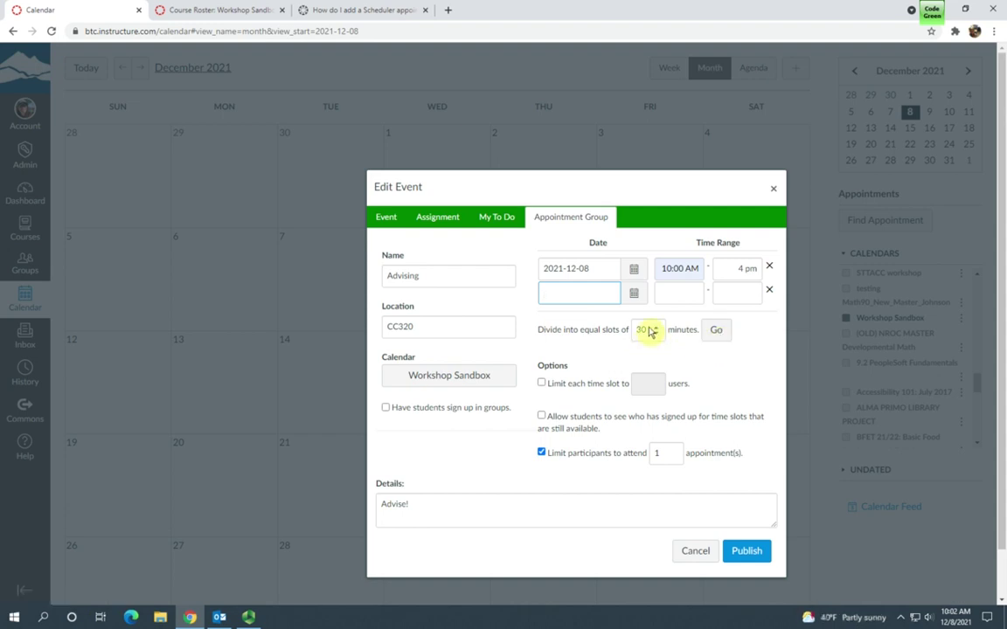
pyautogui.click(716, 331)
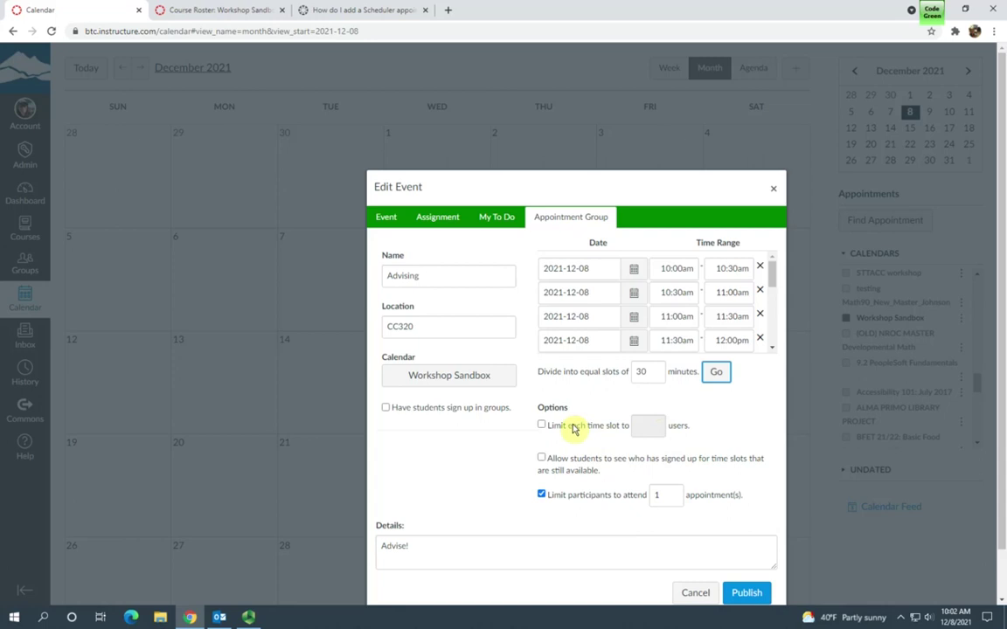
# - Limit each time slot to 1 user and move the dialog higher on the page
pyautogui.click(542, 426)
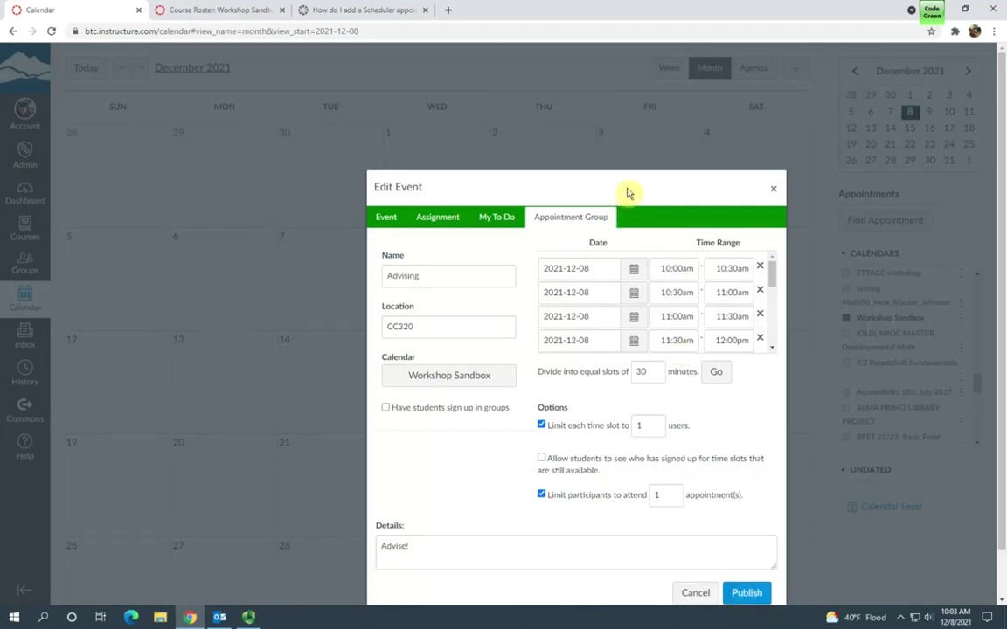
pyautogui.moveTo(626, 193); pyautogui.dragTo(615, 99)
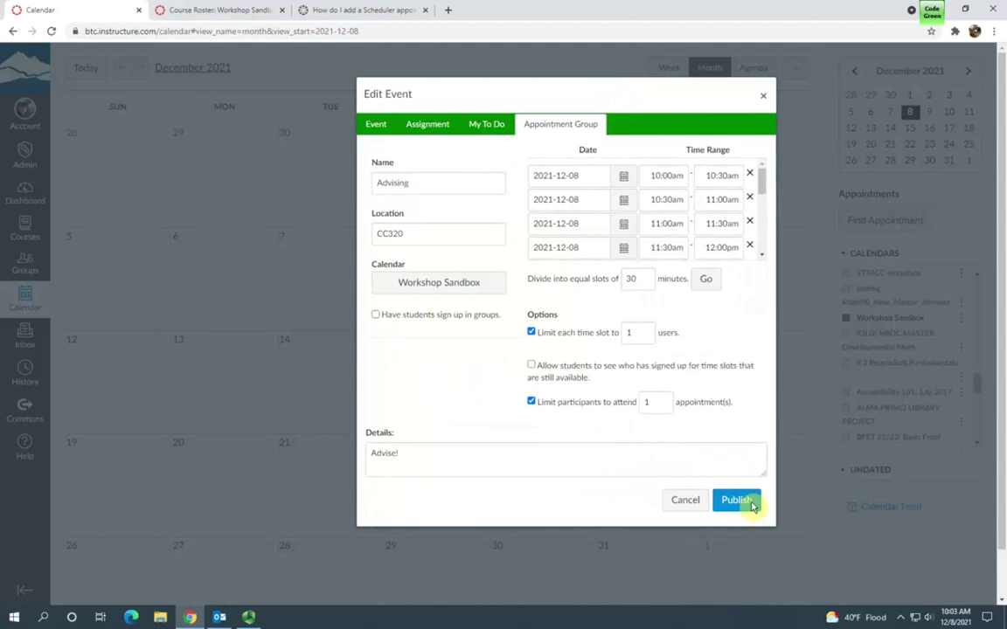
# - Publish the group, toggle Workshop Sandbox, and show the Accessibility 101: July 2017 calendar
pyautogui.click(735, 505)
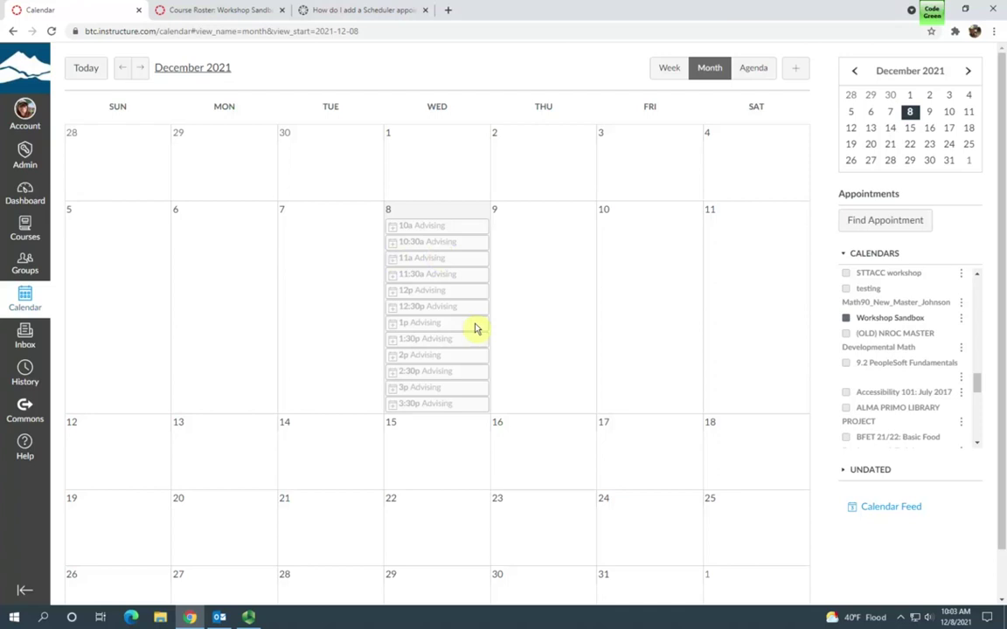
pyautogui.moveTo(453, 298)
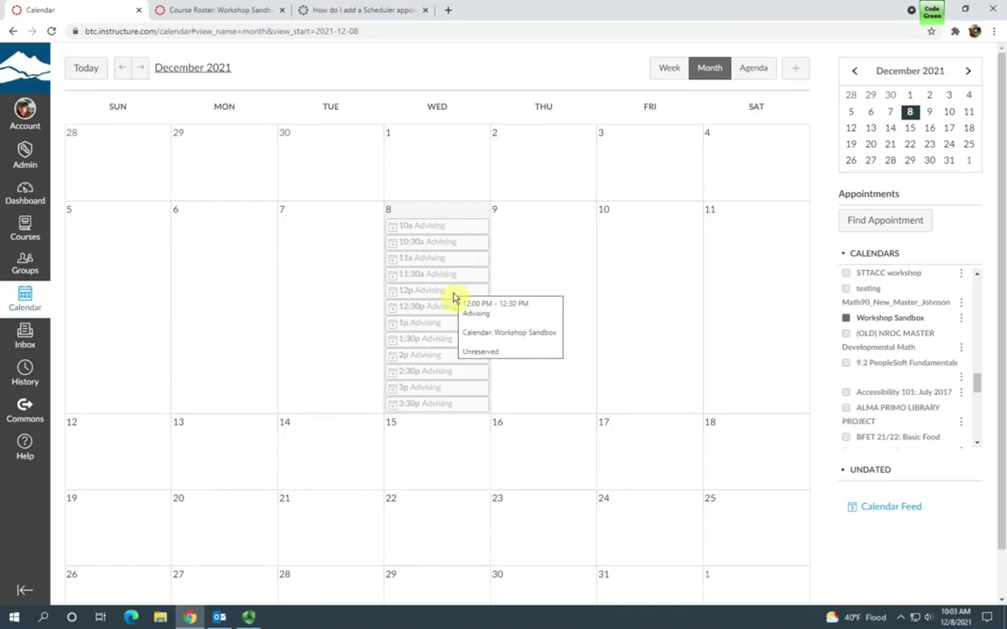
pyautogui.click(849, 319)
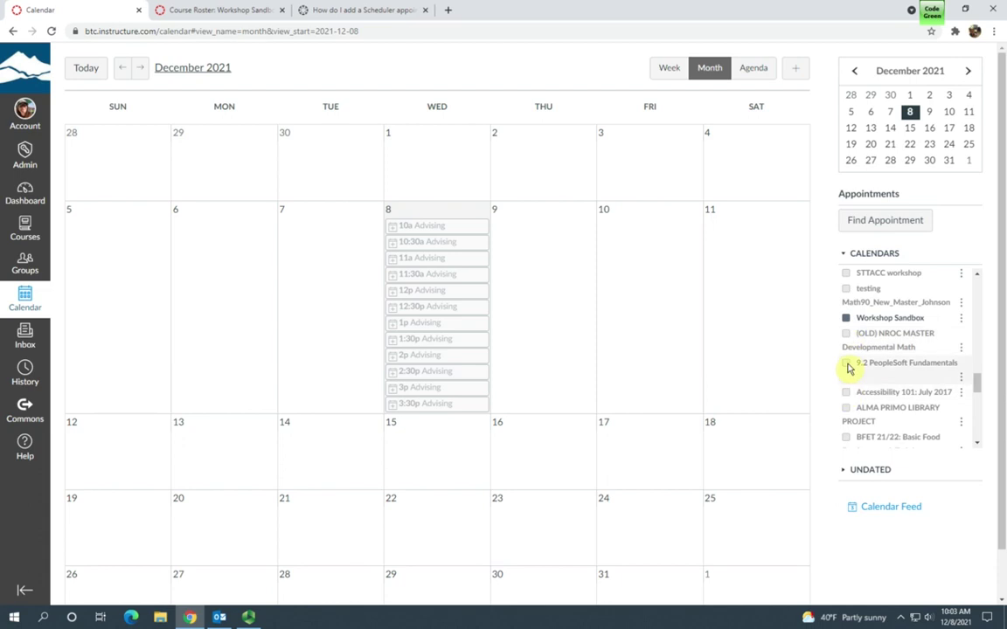
pyautogui.click(846, 393)
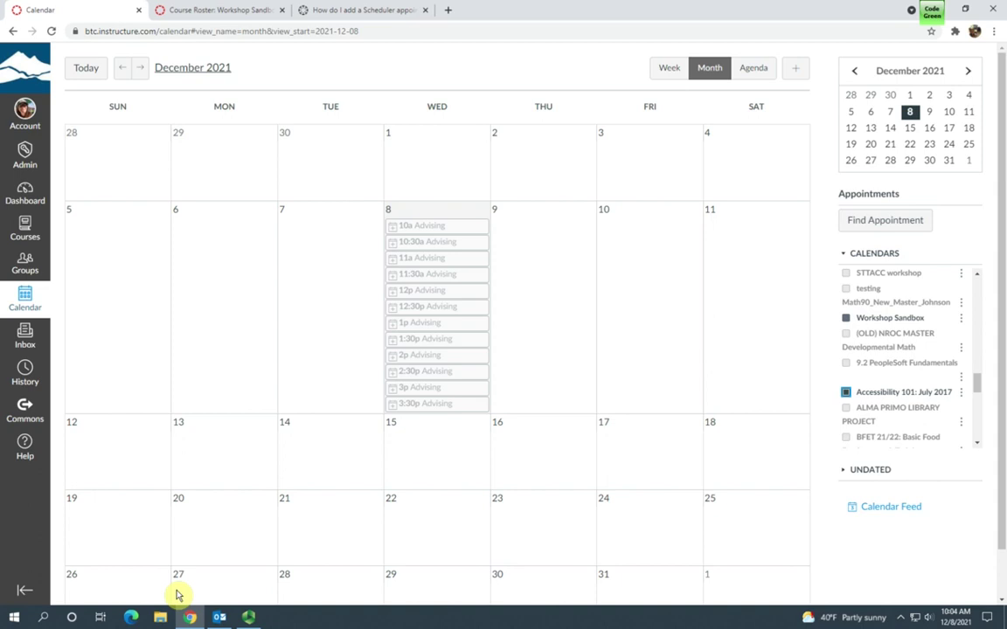
# - Switch to the Workshop Sandbox tab viewed as the student and open Calendar
pyautogui.click(219, 9)
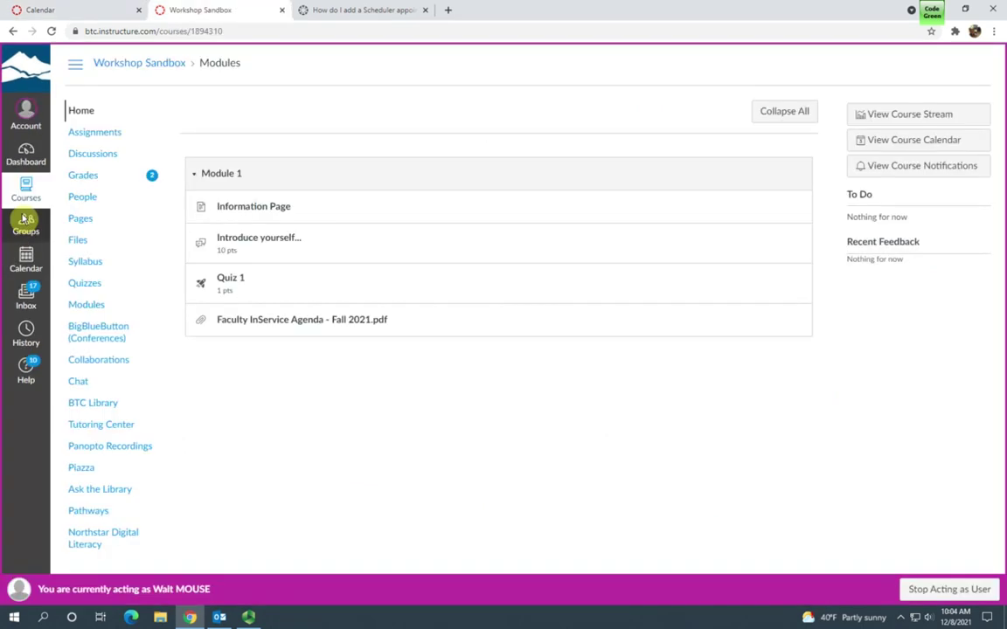
pyautogui.click(26, 261)
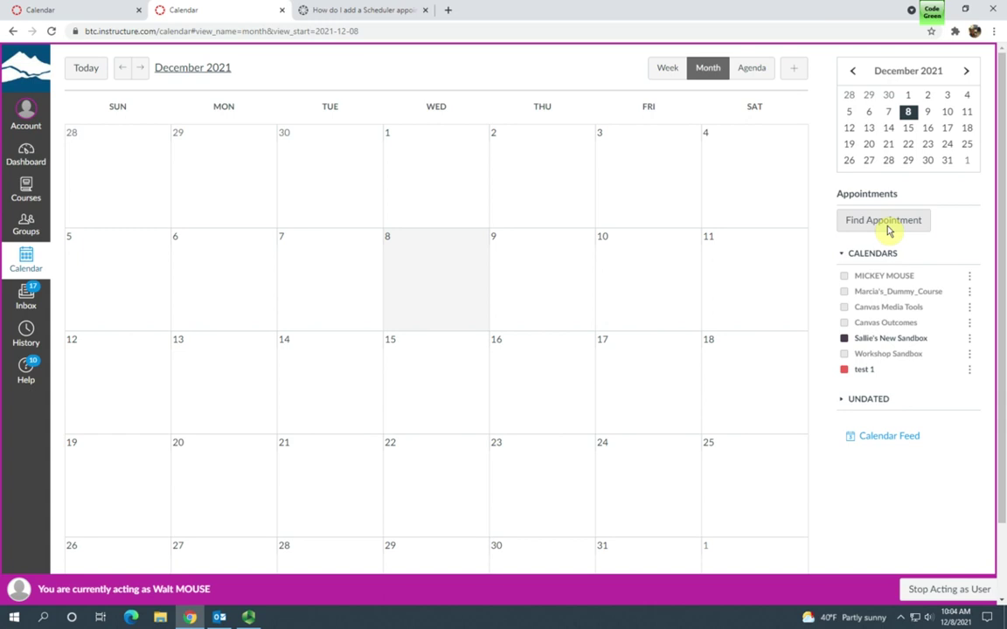
# - Start Find Appointment and select Workshop Sandbox as the course
pyautogui.click(885, 221)
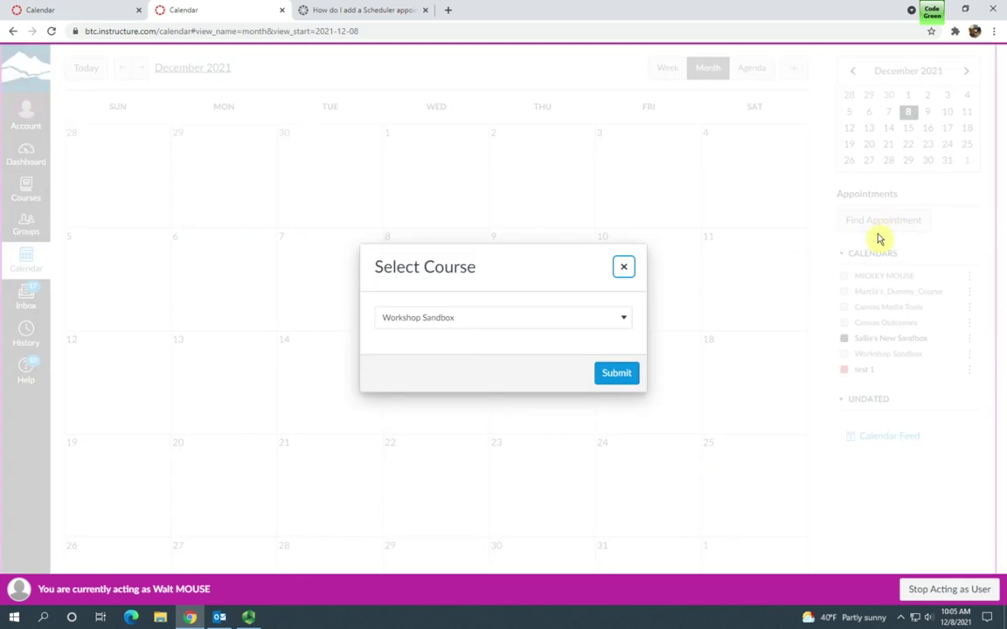
pyautogui.click(590, 326)
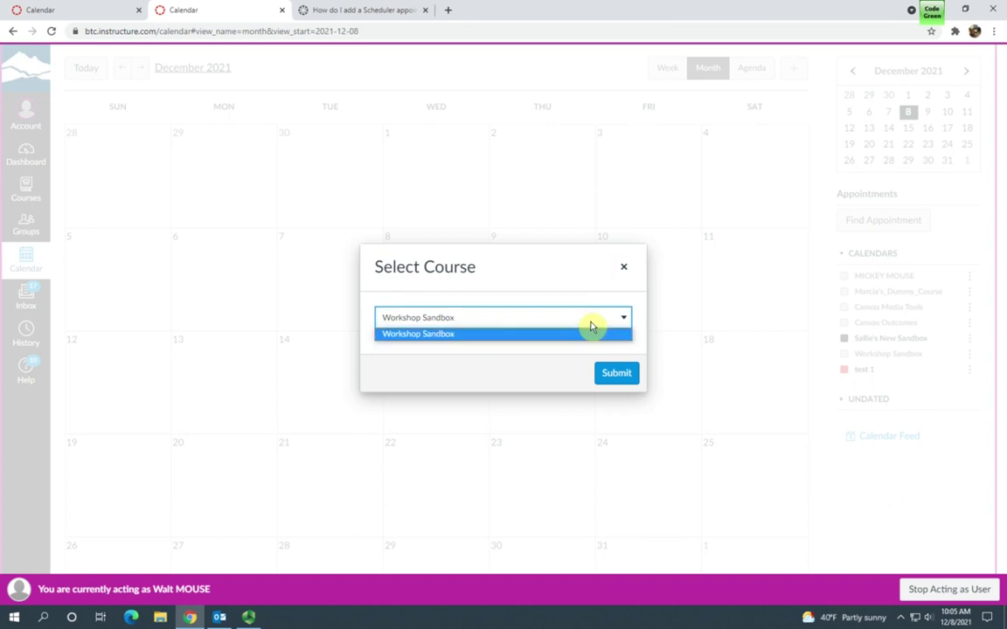
pyautogui.click(418, 341)
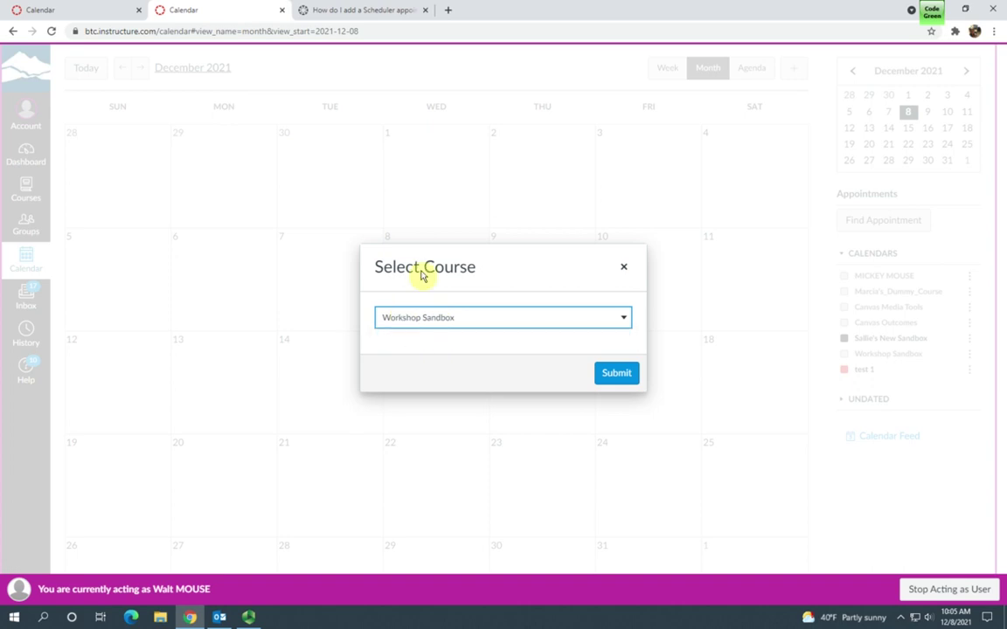
# - Submit the course choice and reserve the Dec 8 2:30pm Advising slot
pyautogui.click(623, 375)
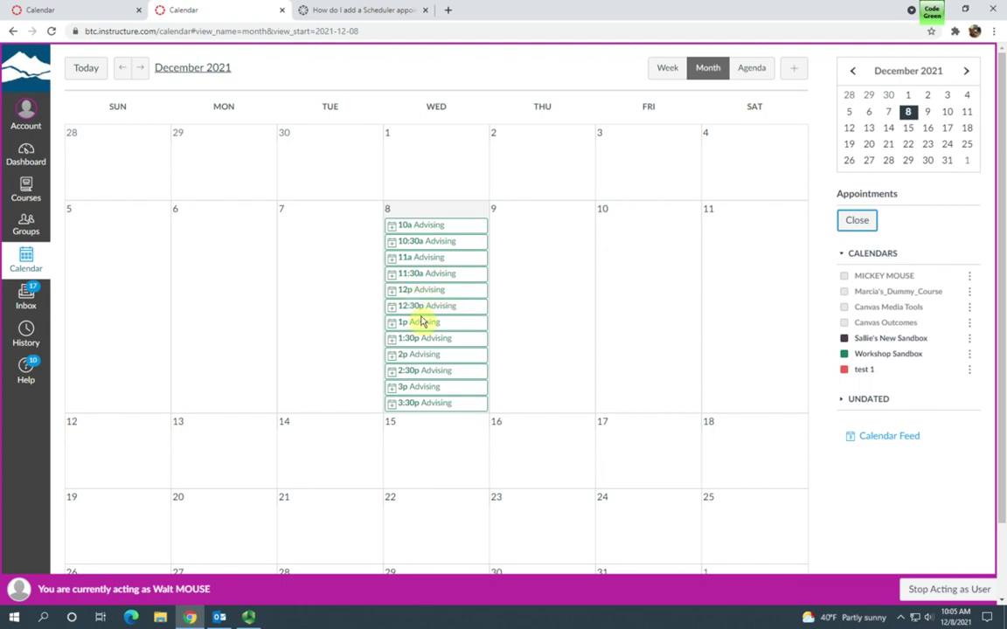
pyautogui.click(427, 373)
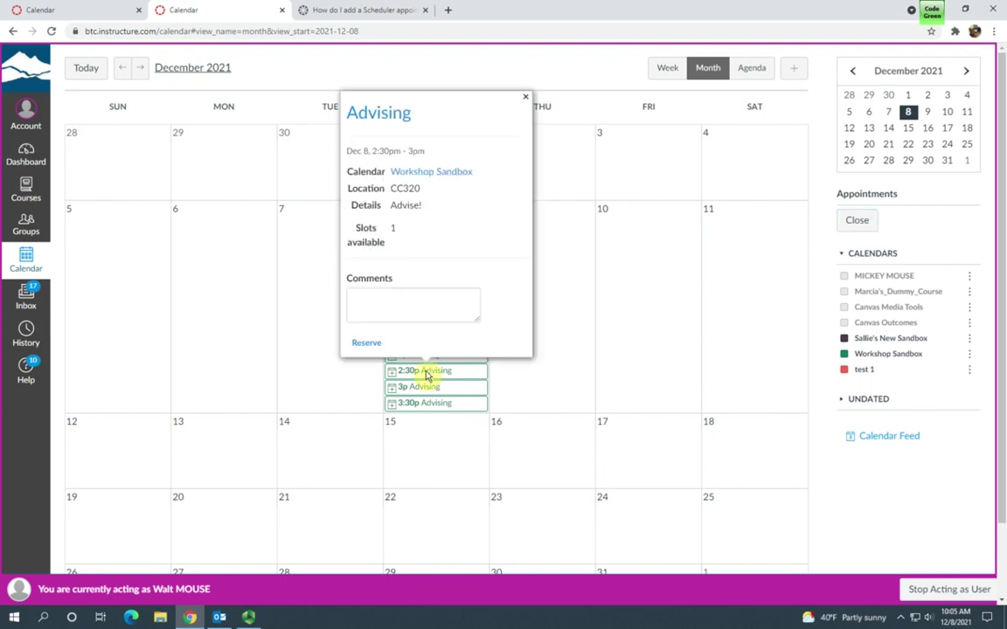
pyautogui.click(365, 344)
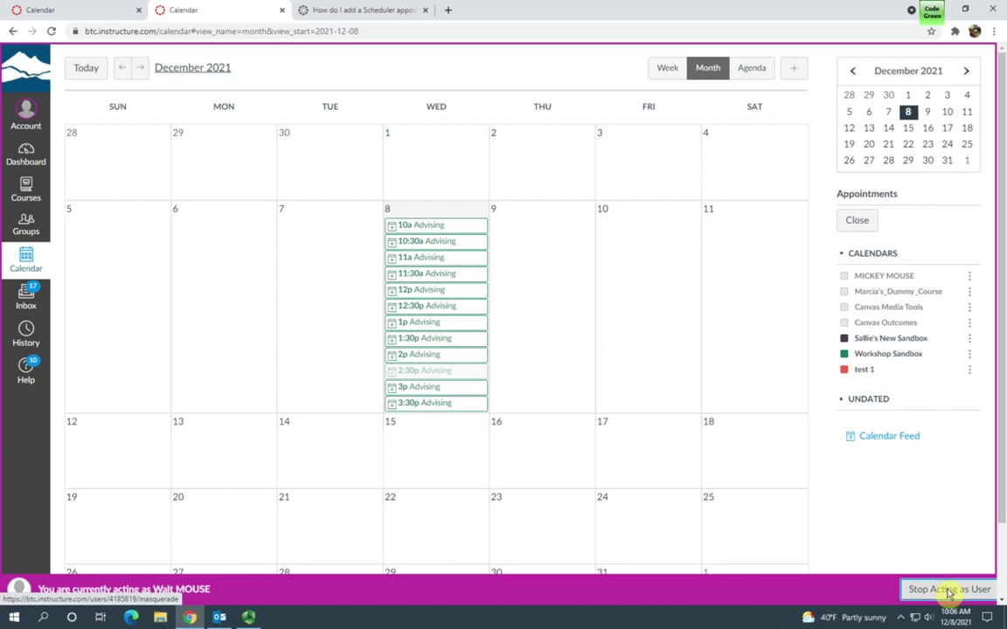
# - Stop acting as the student, then check the booked 2:30p Advising slot's details
pyautogui.click(950, 590)
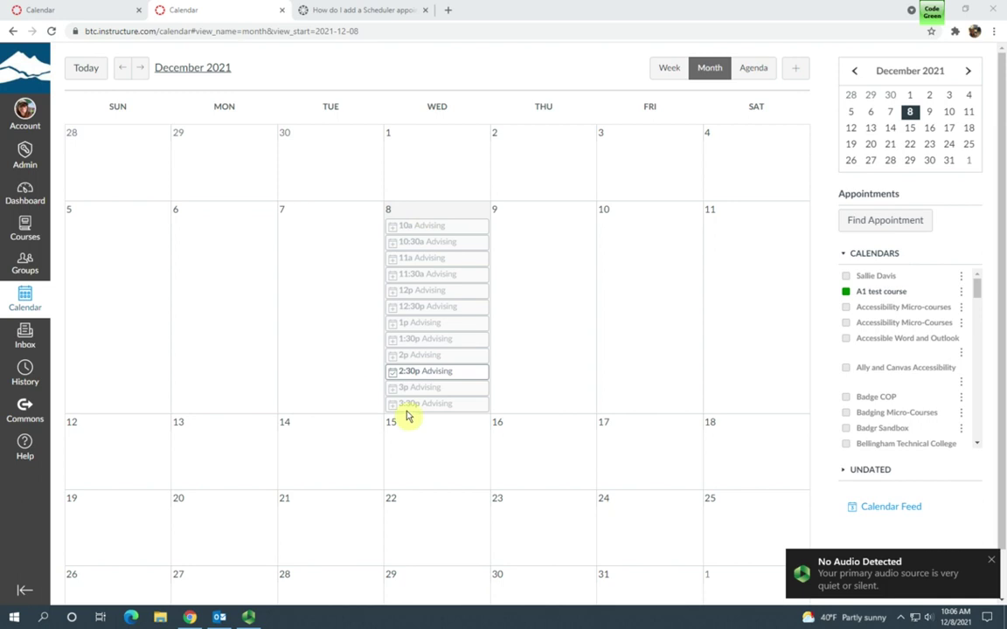
pyautogui.click(926, 564)
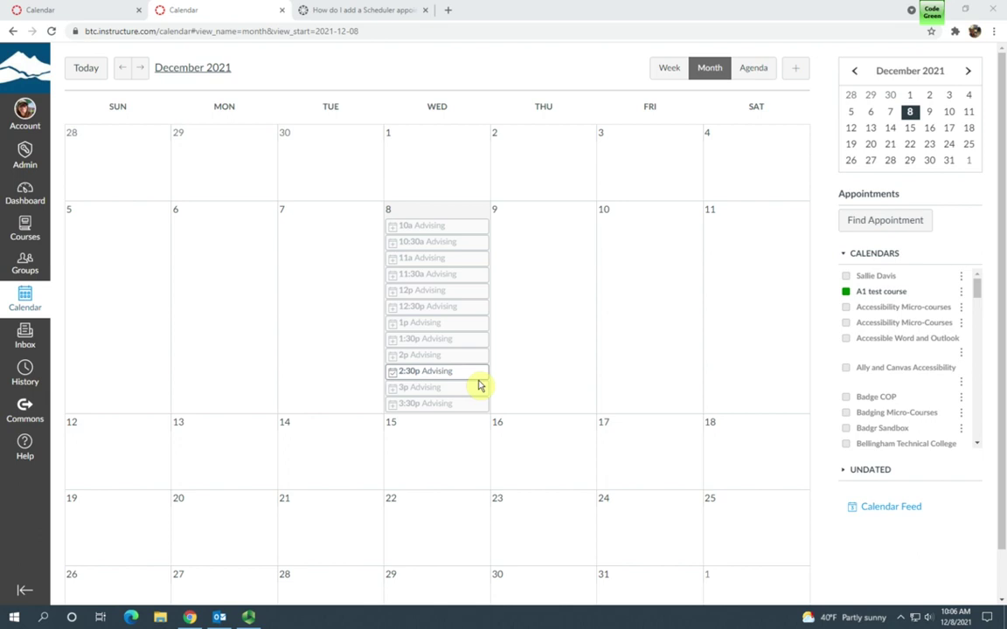
pyautogui.moveTo(476, 377)
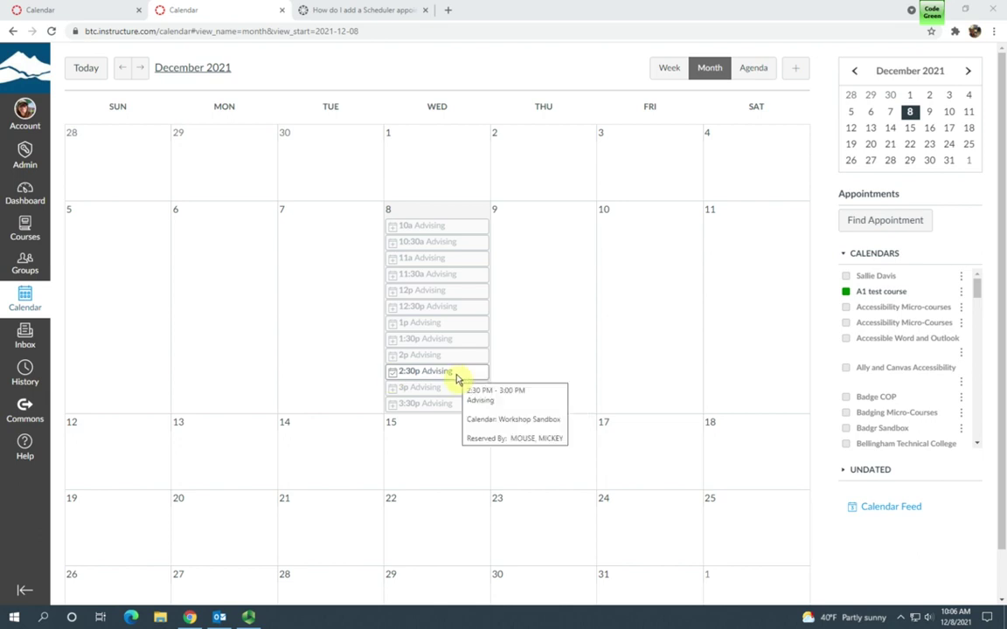
pyautogui.click(457, 378)
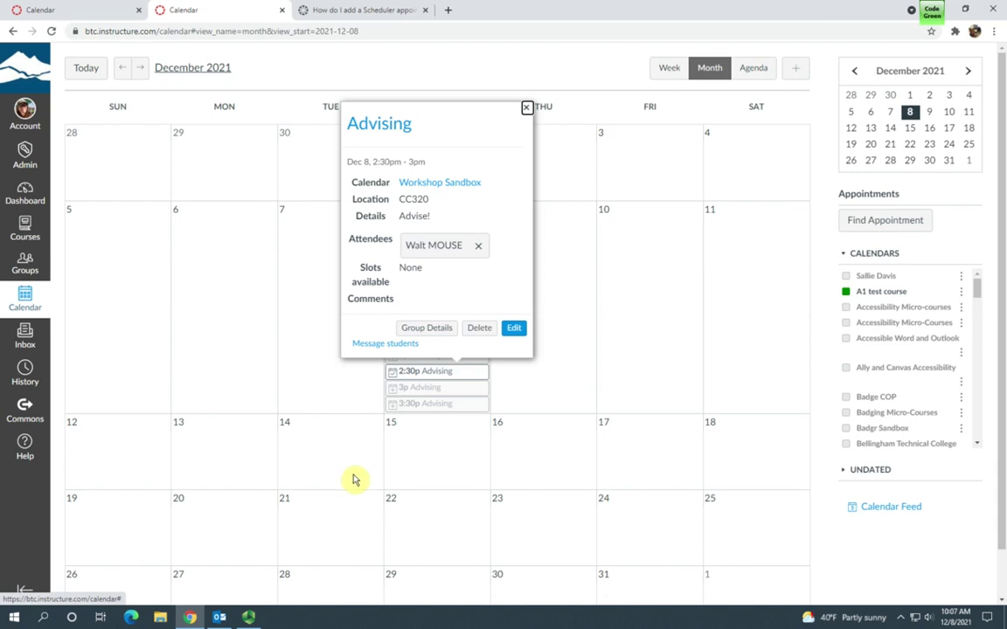
pyautogui.click(527, 109)
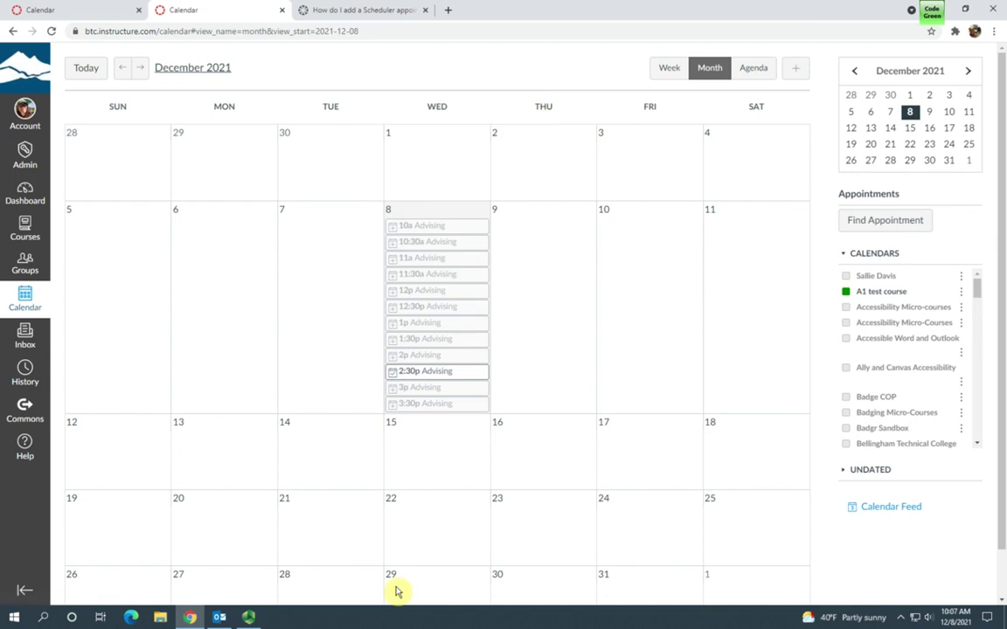